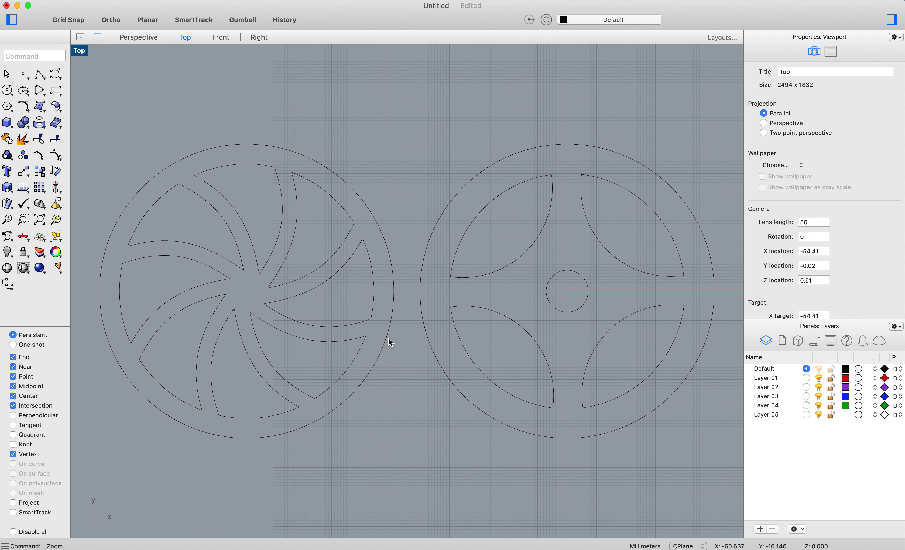
# Create a new blank document and maximize its Top viewport
pyautogui.press('super+Tab')
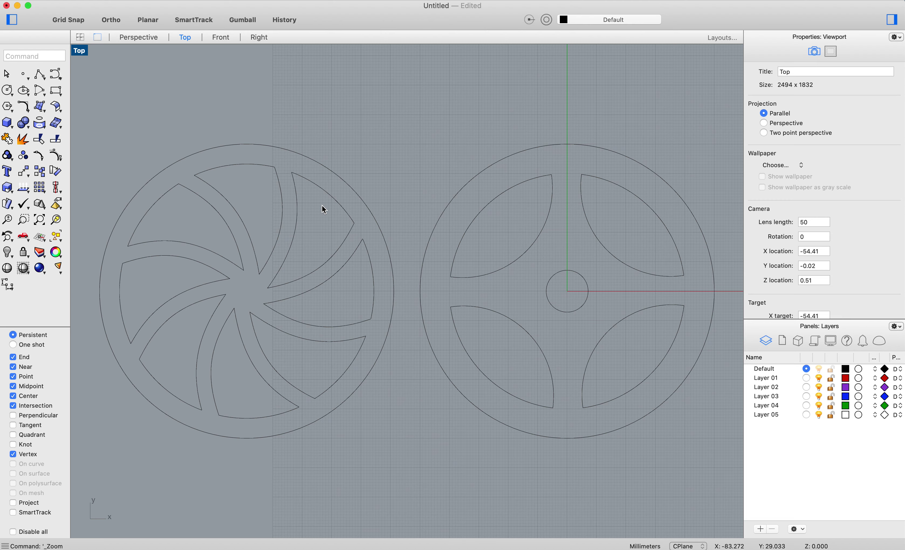
pyautogui.press('super+n')
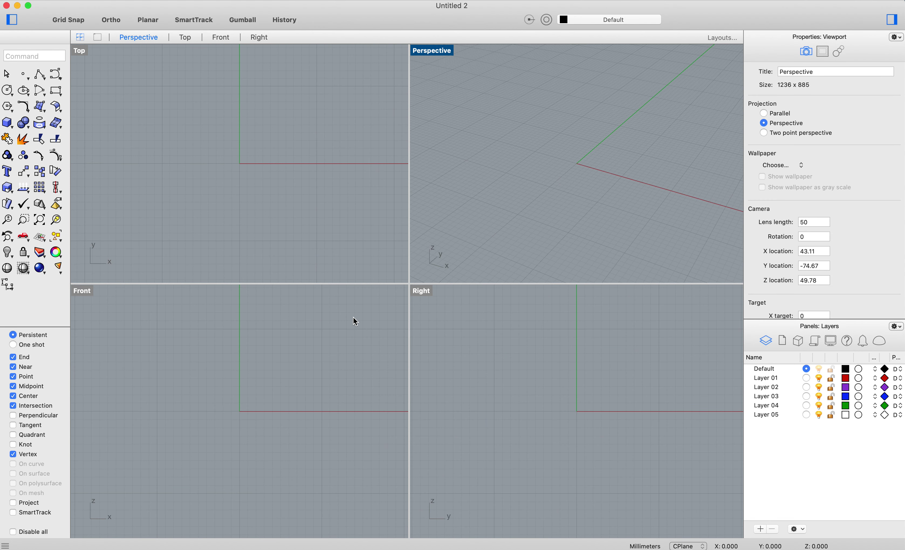
pyautogui.click(271, 233)
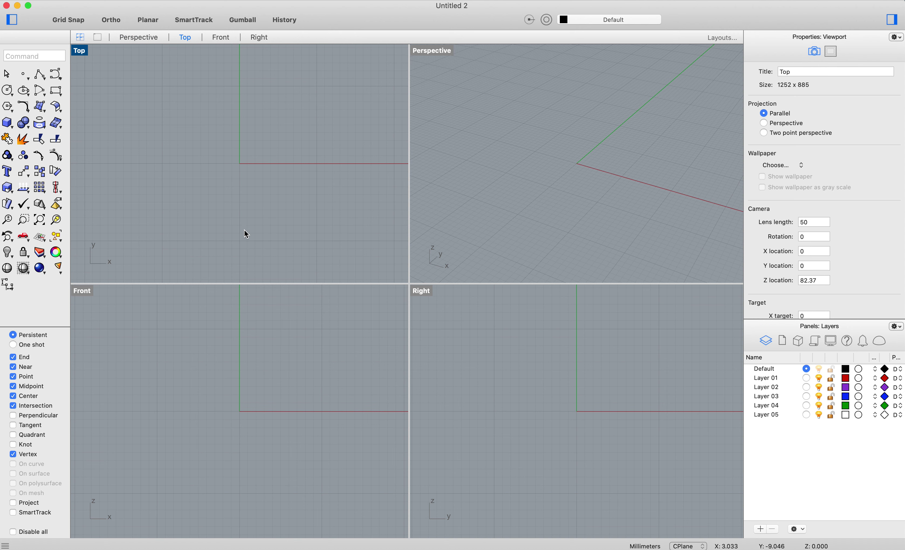
pyautogui.click(98, 37)
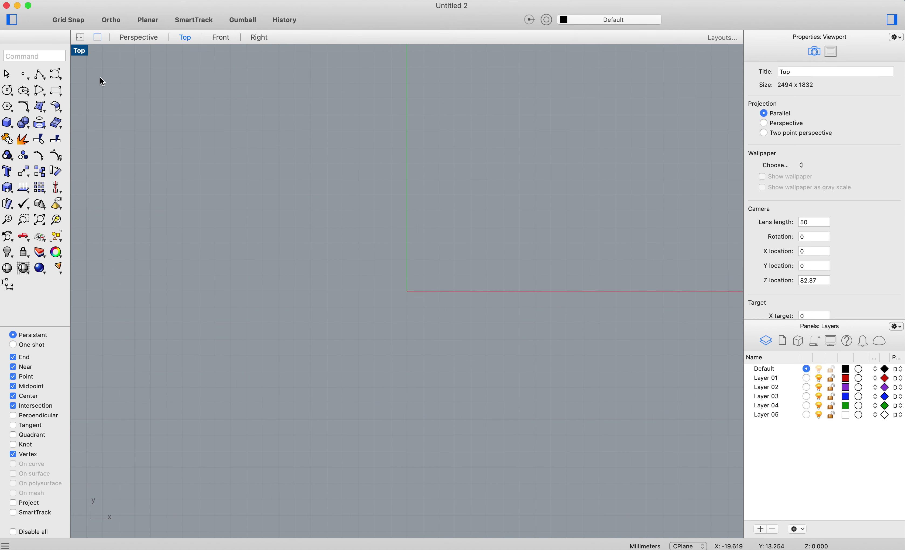
pyautogui.click(78, 36)
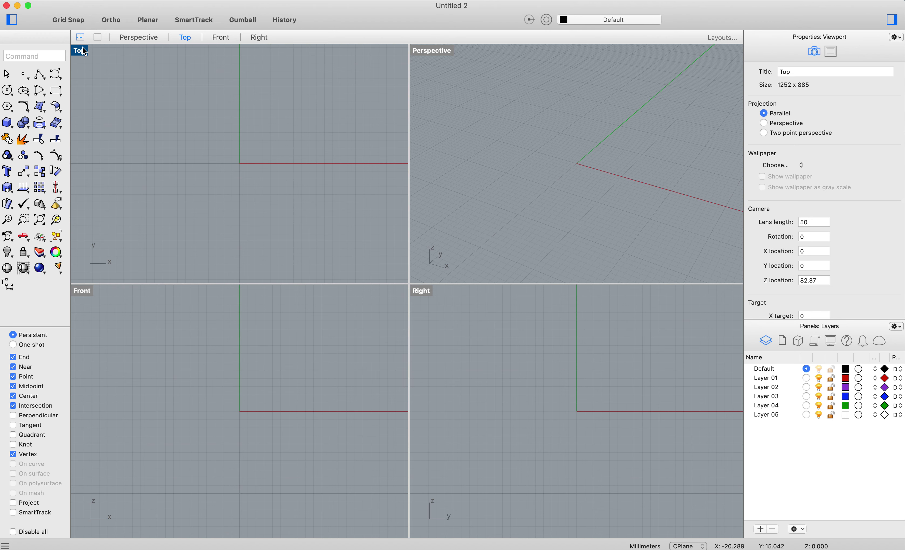
pyautogui.doubleClick(84, 54)
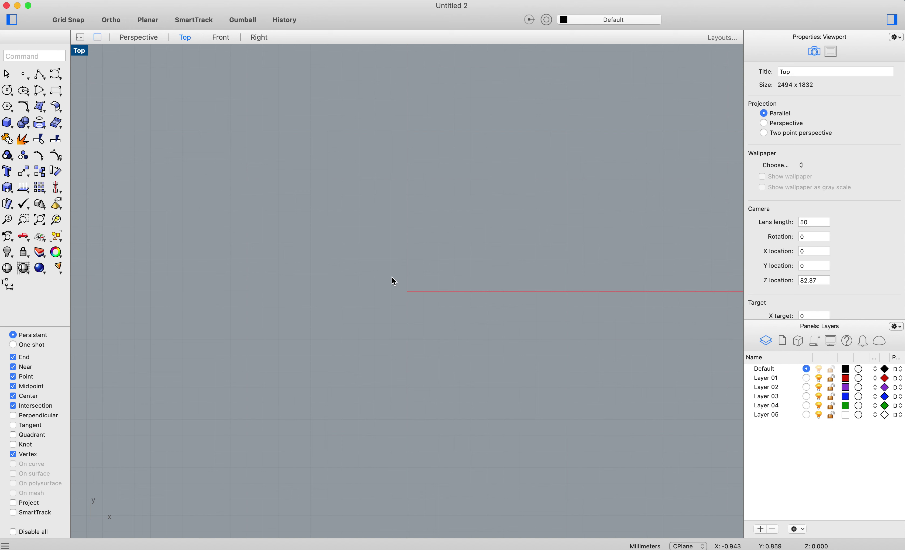
# Draw a circle with a diameter of 100 mm centered at about the origin in the Top view
pyautogui.click(9, 91)
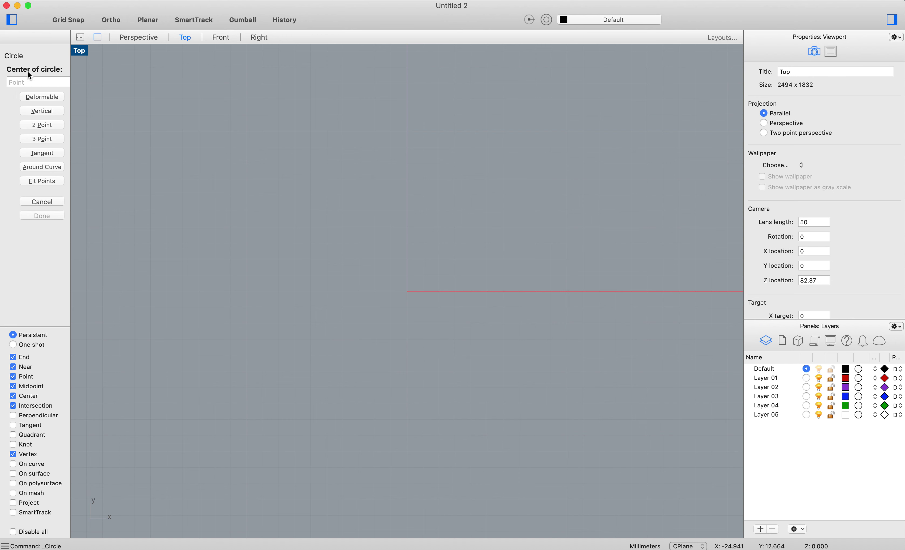
pyautogui.click(409, 289)
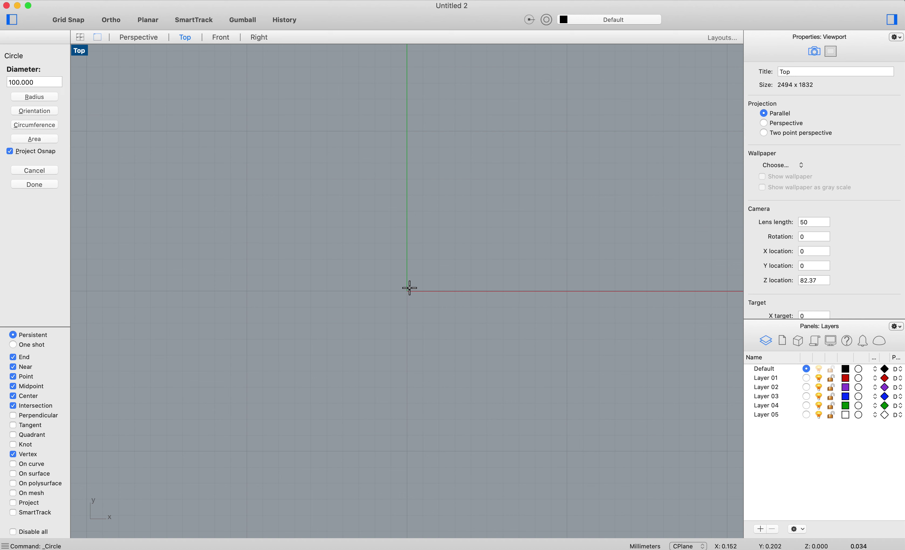
pyautogui.click(37, 98)
pyautogui.click(36, 96)
pyautogui.moveTo(44, 82); pyautogui.dragTo(2, 85)
pyautogui.write('100')
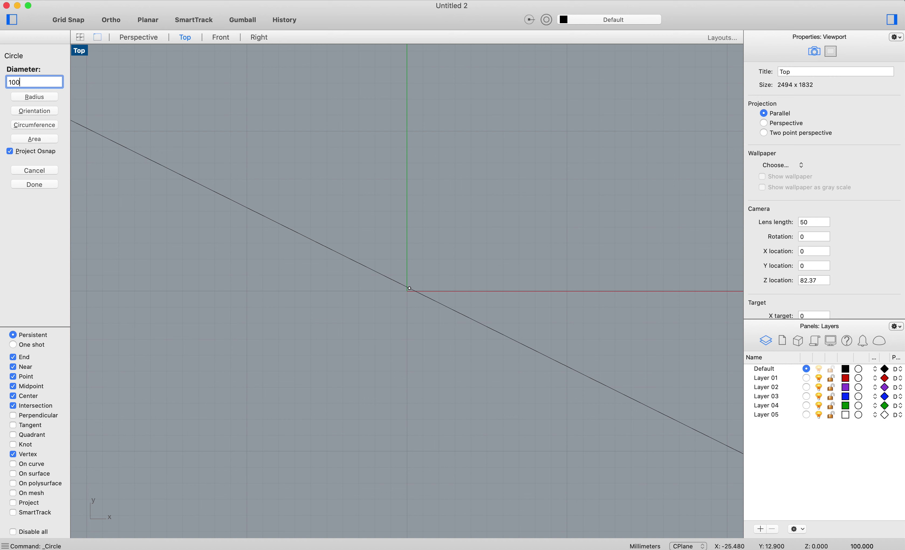
pyautogui.press('Return')
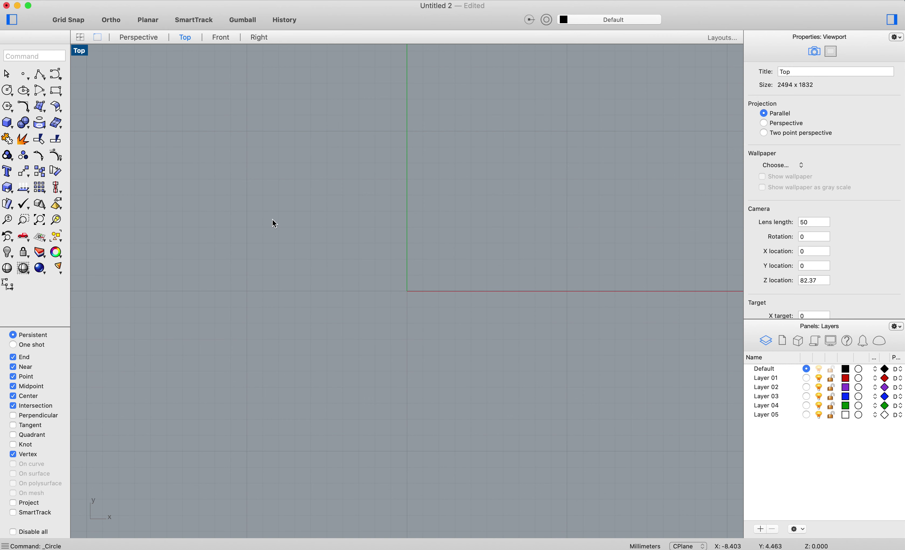
# Examine the whole 100 mm circle in the Top view by zooming to its extents
pyautogui.hscroll(10, 272, 219)
pyautogui.scroll(-5, 273, 219)
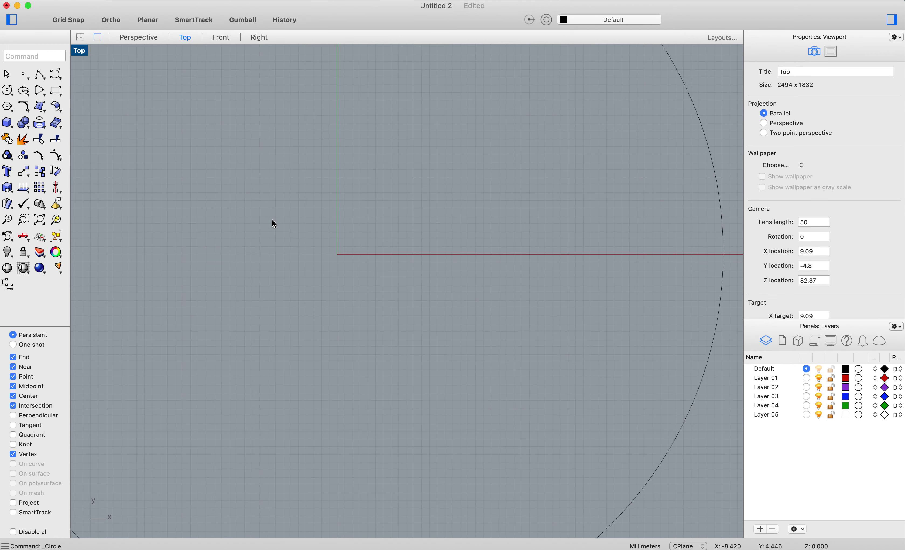
pyautogui.scroll(-3, 272, 219)
pyautogui.scroll(7, 272, 219)
pyautogui.scroll(-3, 272, 220)
pyautogui.scroll(-3, 272, 219)
pyautogui.scroll(4, 272, 219)
pyautogui.scroll(-5, 272, 219)
pyautogui.scroll(4, 272, 220)
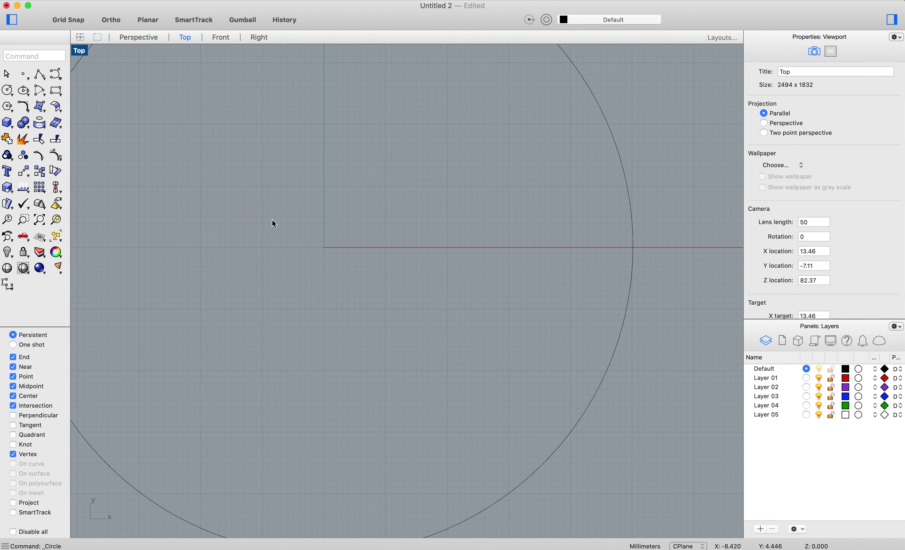
pyautogui.scroll(1, 271, 220)
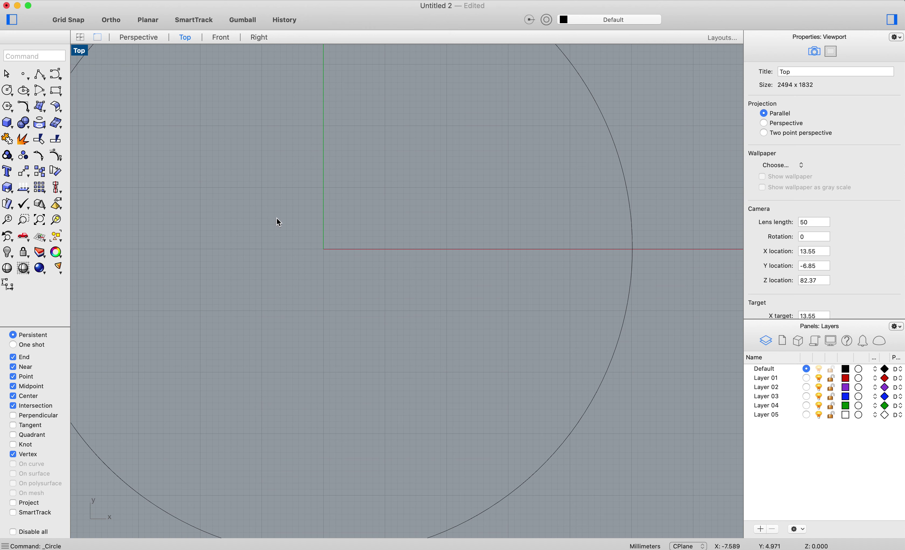
pyautogui.write('z')
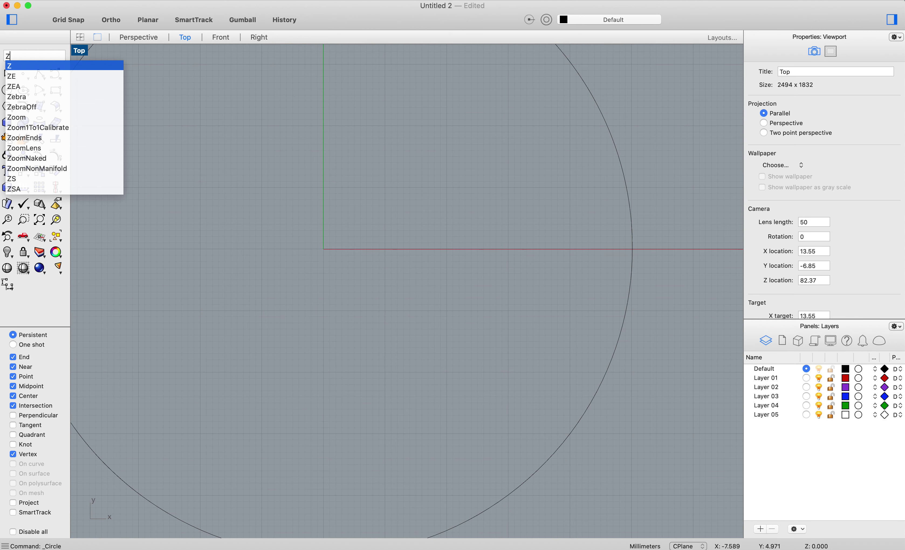
pyautogui.press('Return')
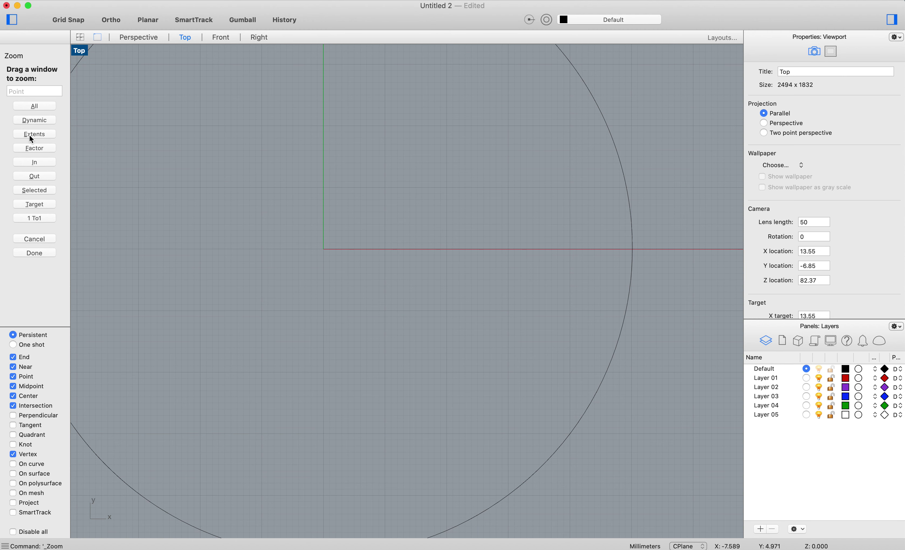
pyautogui.press('Escape')
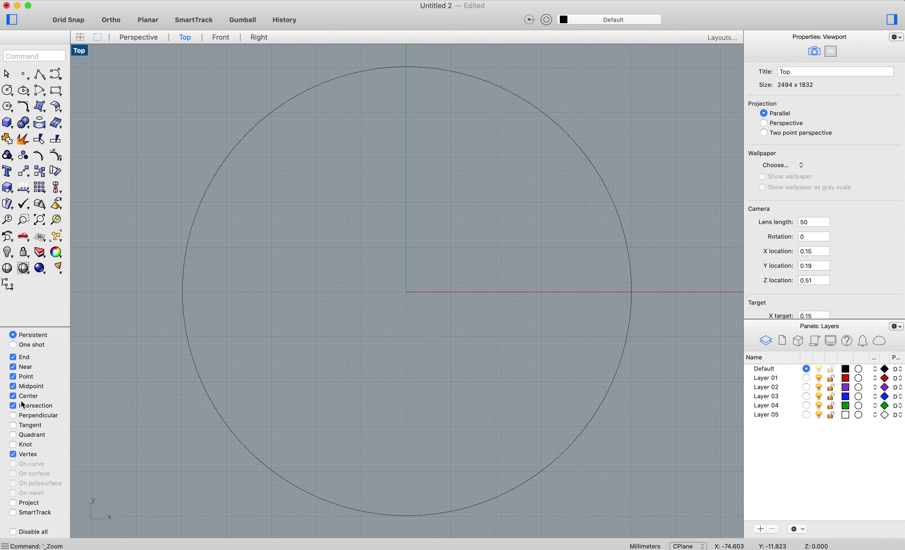
# Draw a second circle about 90 mm in diameter, concentric with the outer circle, using the Center object snap
pyautogui.click(8, 91)
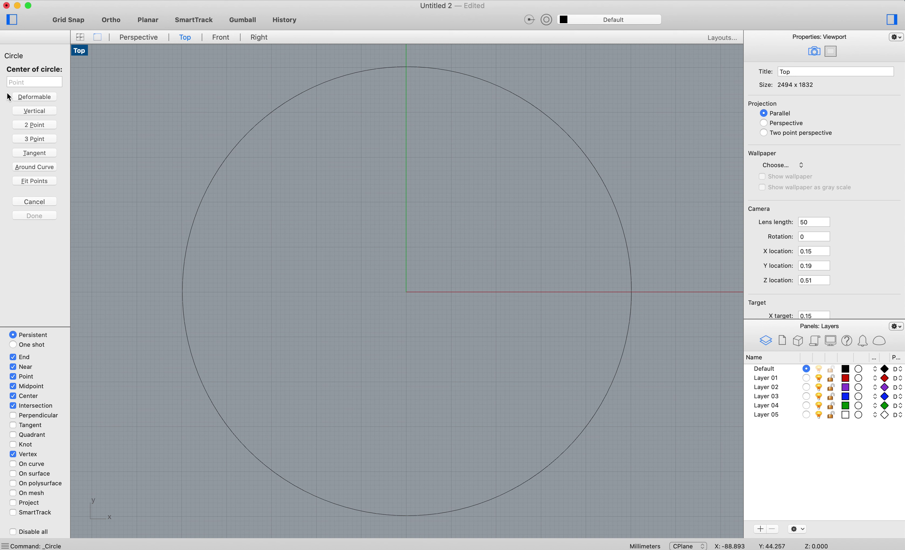
pyautogui.click(14, 397)
pyautogui.click(13, 396)
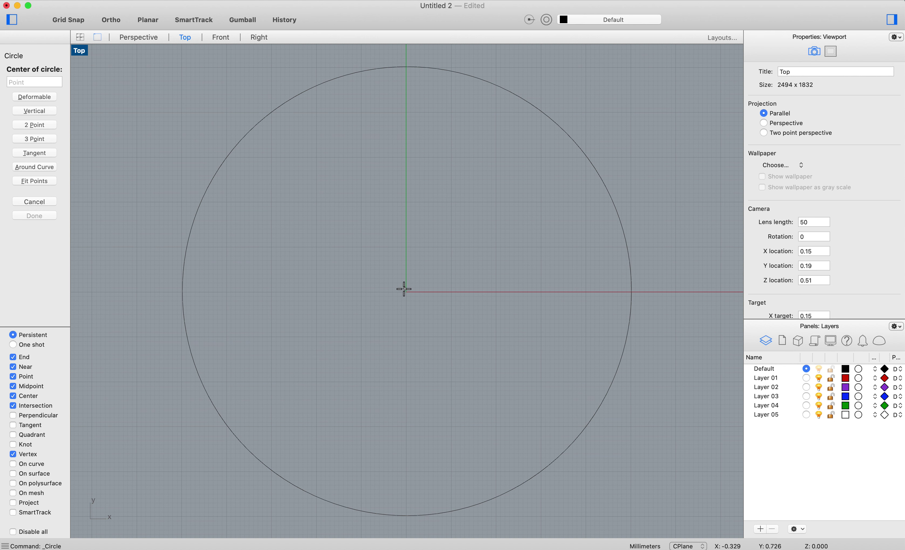
pyautogui.click(234, 432)
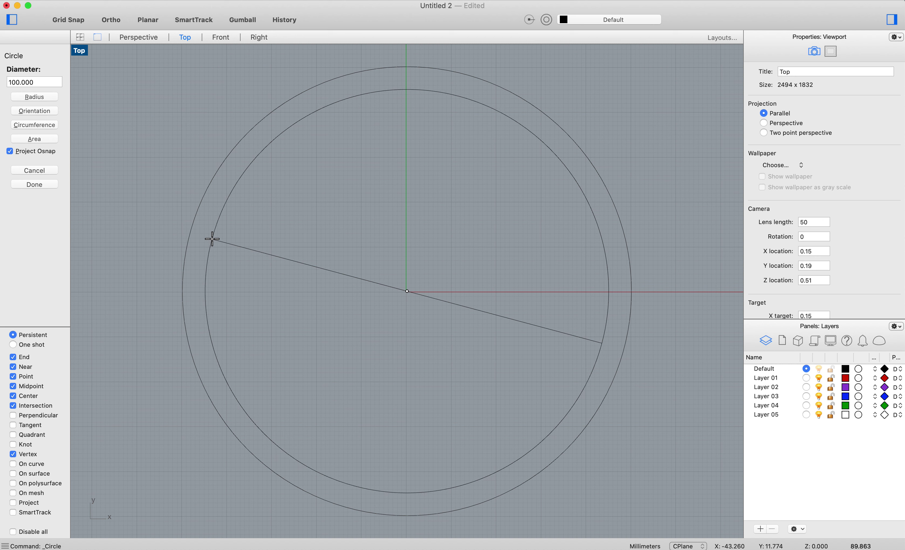
pyautogui.click(212, 239)
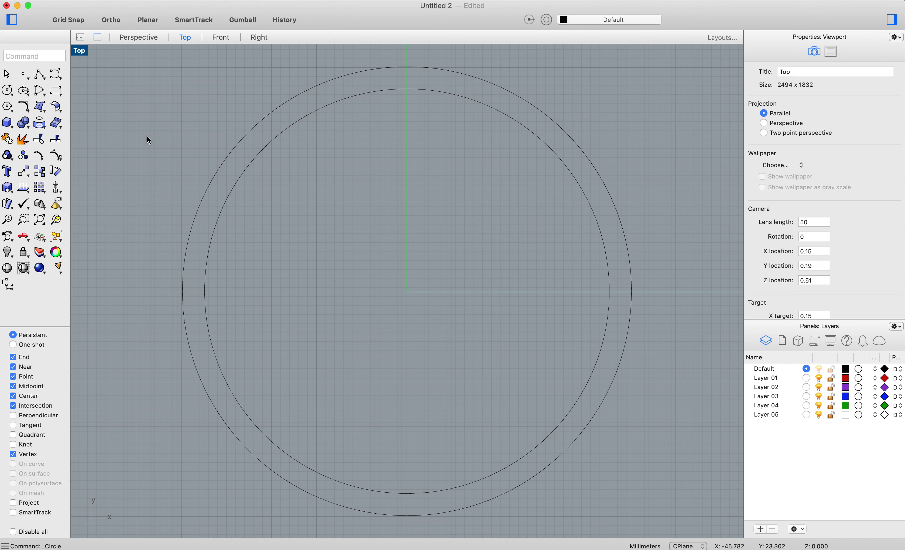
# Draw a small hub circle with a diameter of 10 mm, concentric with the two large circles
pyautogui.click(10, 93)
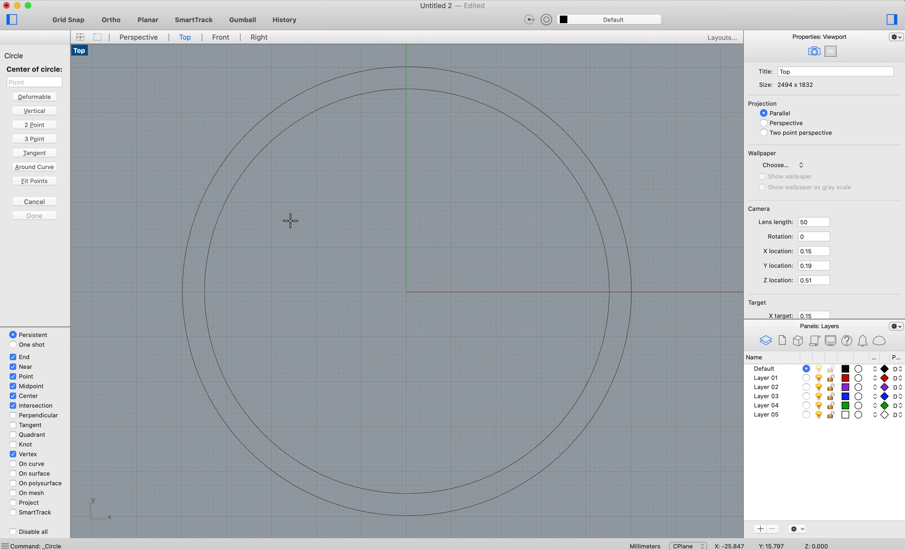
pyautogui.click(230, 376)
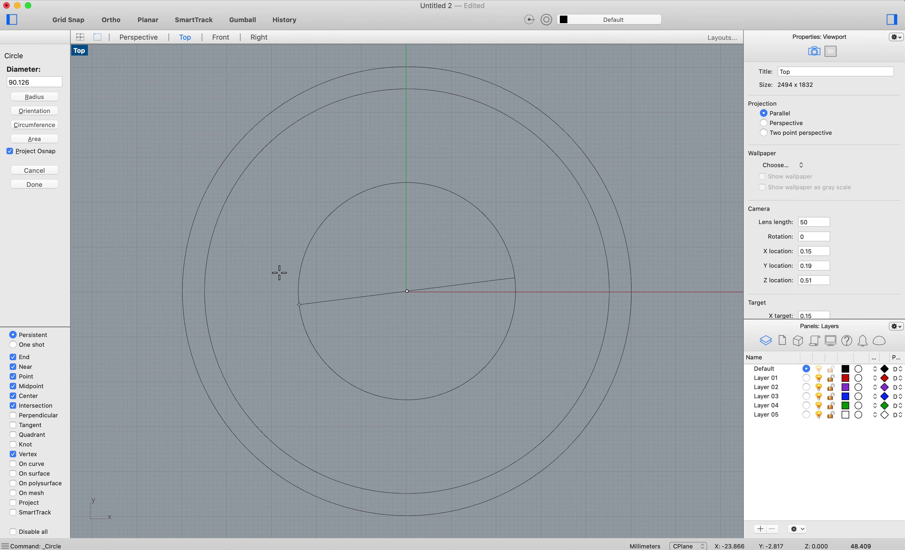
pyautogui.click(8, 81)
pyautogui.write('10')
pyautogui.press('Return')
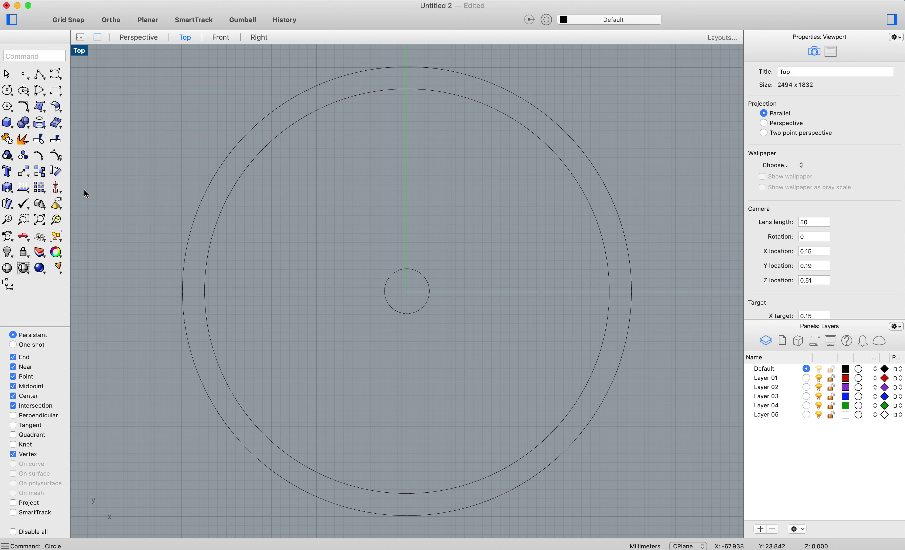
# Draw a medium circle overlapping the upper-right part of both rim circles and move it slightly outward from the hub
pyautogui.click(7, 90)
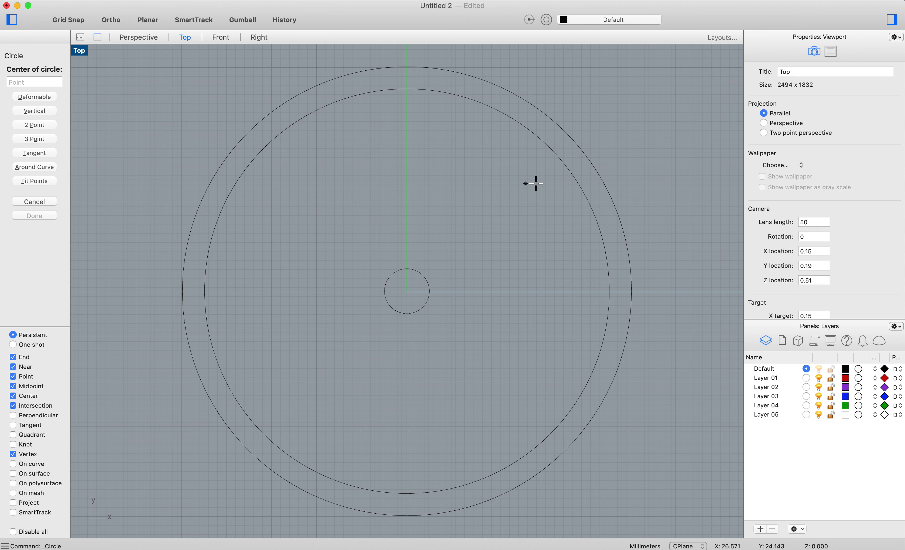
pyautogui.click(520, 174)
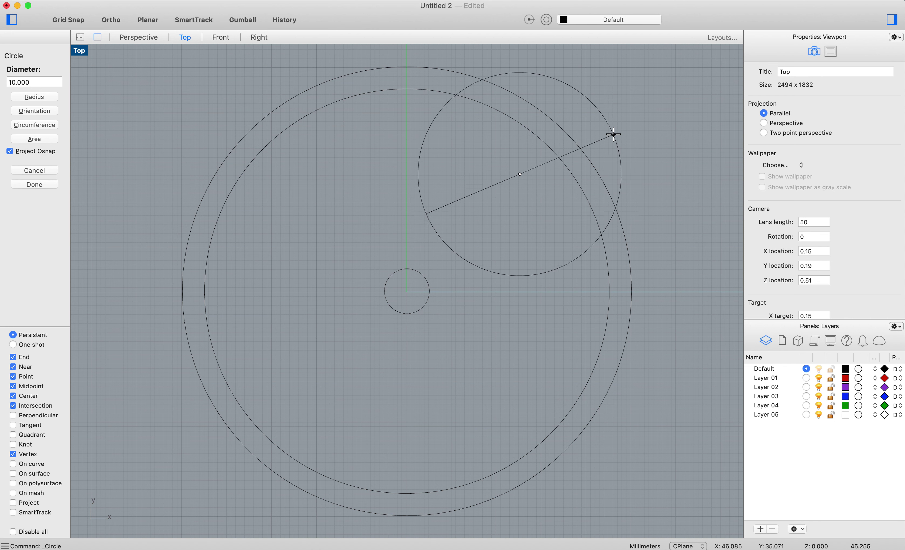
pyautogui.click(611, 151)
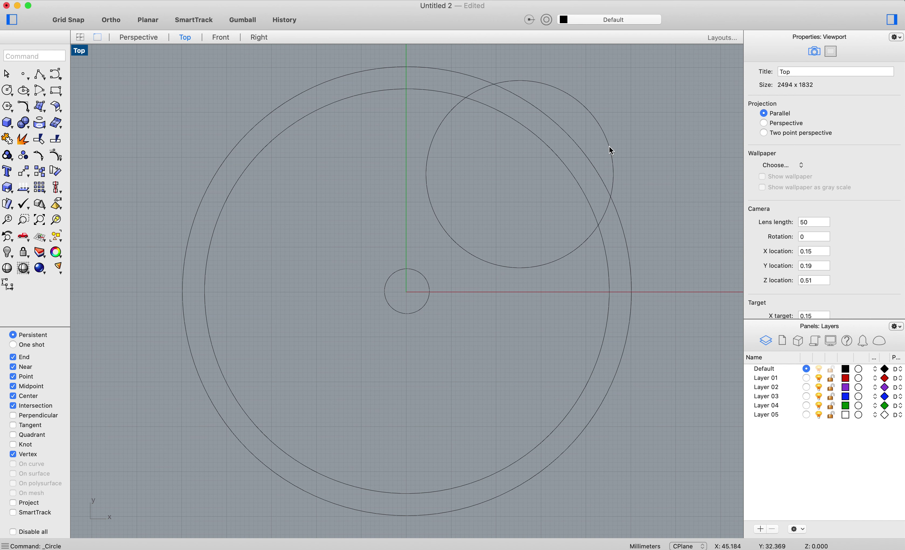
pyautogui.moveTo(468, 254); pyautogui.dragTo(491, 241)
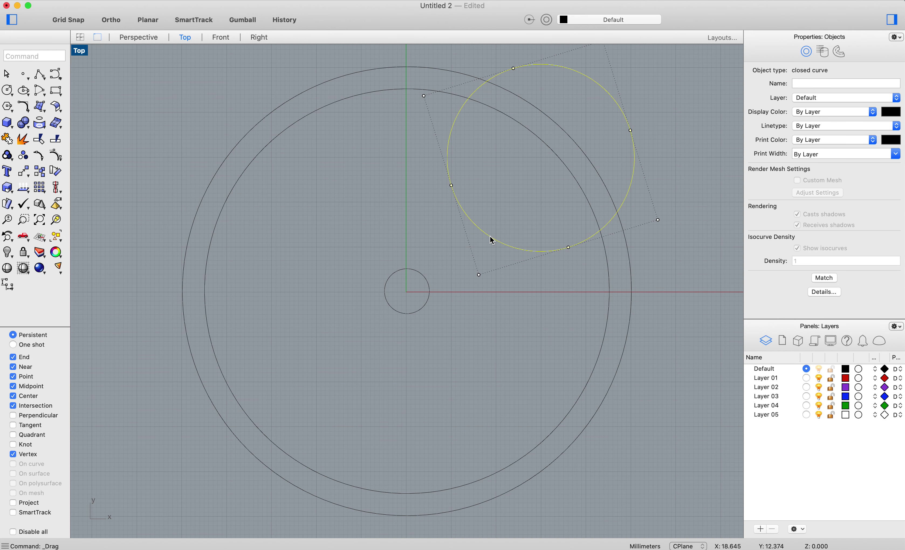
pyautogui.click(684, 147)
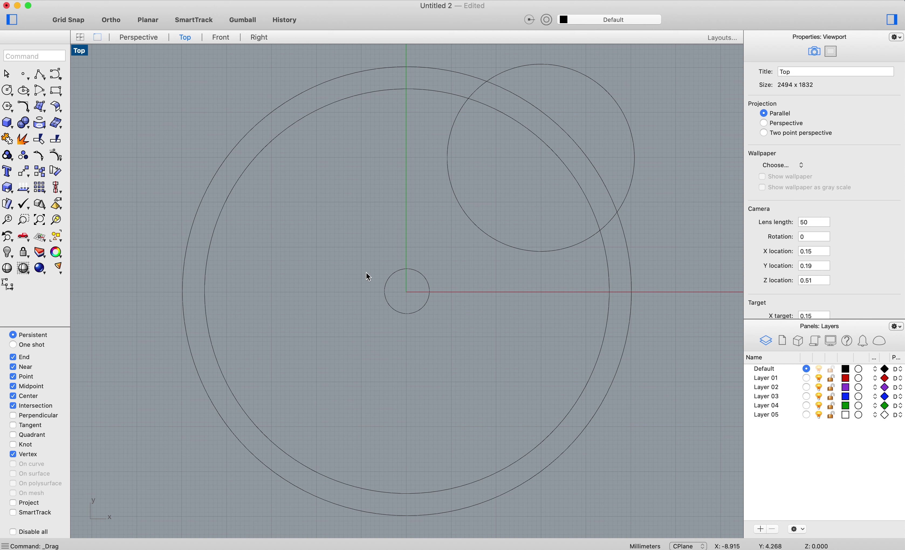
pyautogui.click(495, 236)
pyautogui.moveTo(494, 237); pyautogui.dragTo(558, 416)
pyautogui.press('super+z')
pyautogui.click(426, 412)
# Start a polar array for the circle overlapping the wheel's rim
pyautogui.moveTo(40, 191); pyautogui.dragTo(60, 208)
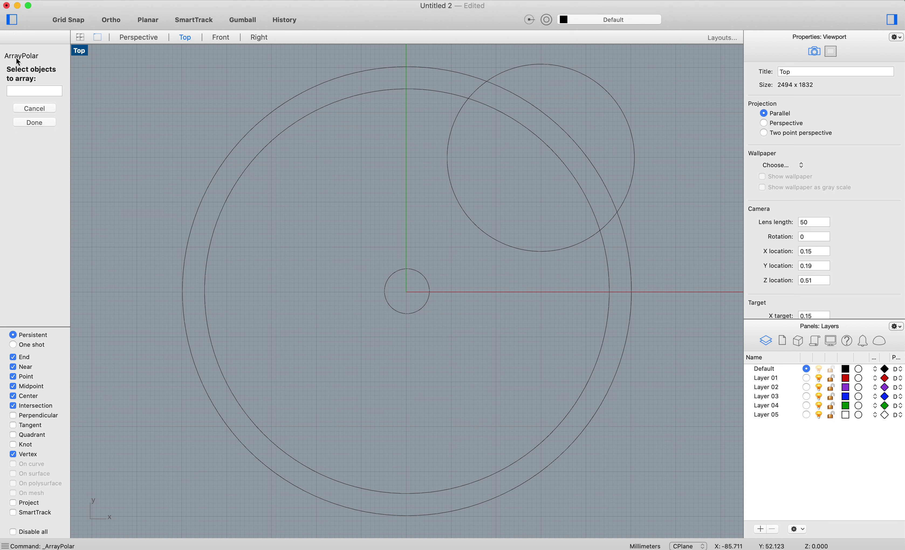